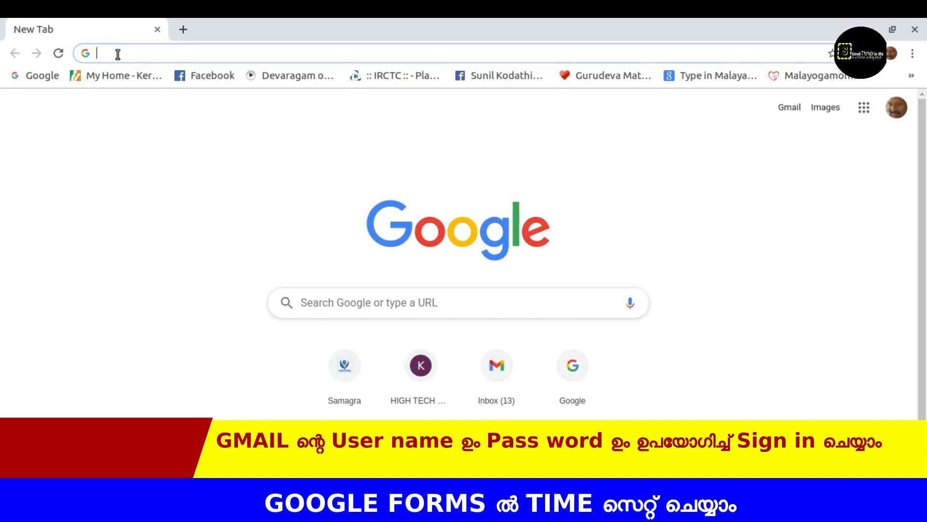
# Step: Search the web for "google forms" and go to the personal Google Forms home page
pyautogui.write('g')
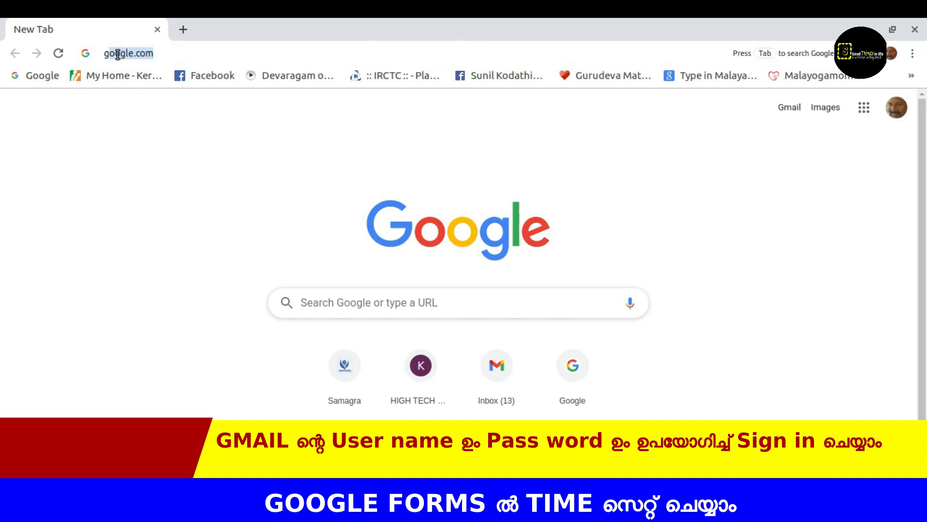
pyautogui.write('oogle')
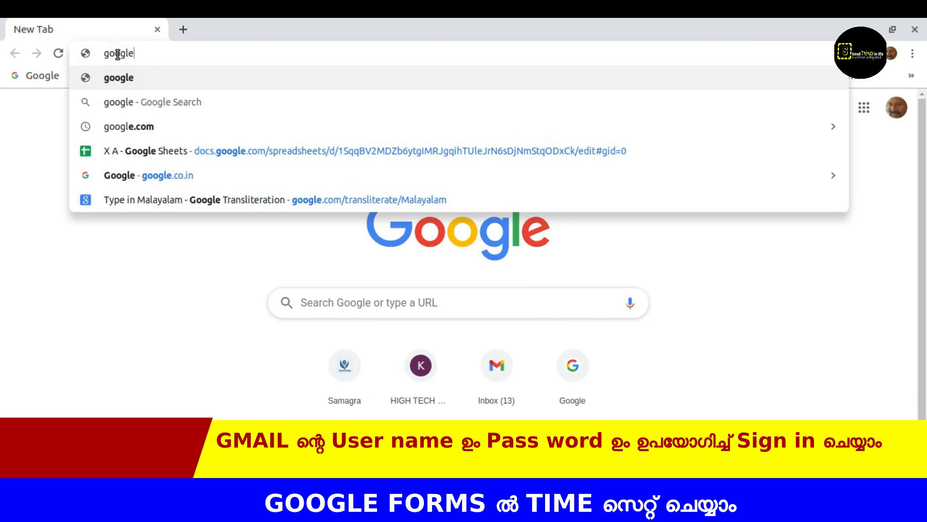
pyautogui.write(' fo')
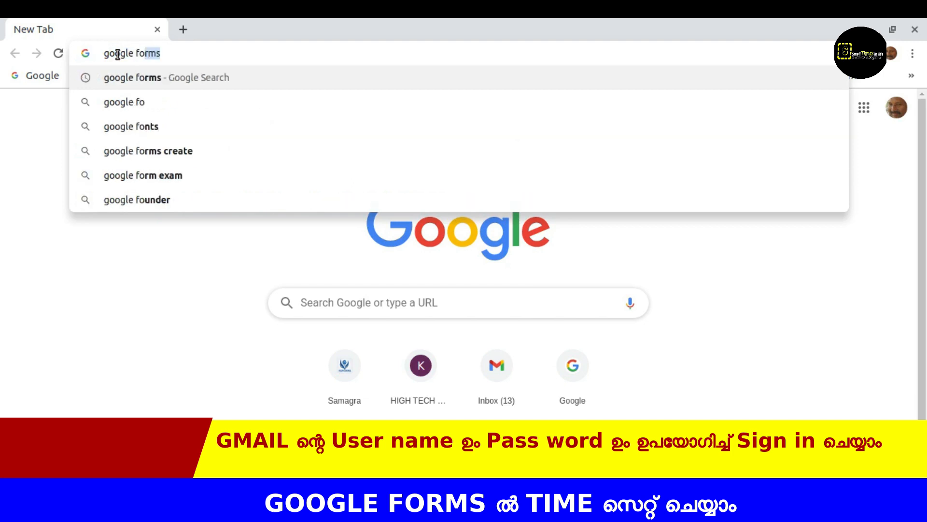
pyautogui.write('rms')
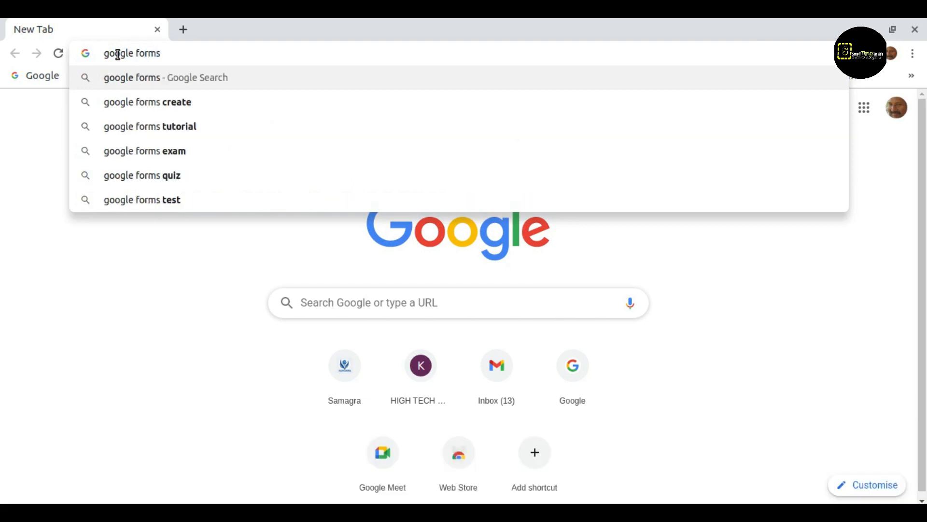
pyautogui.press('Return')
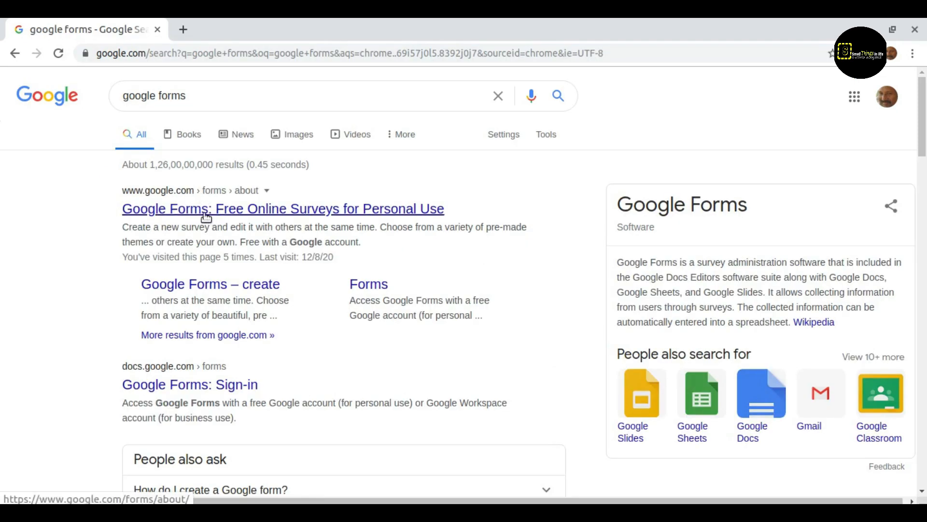
pyautogui.click(278, 211)
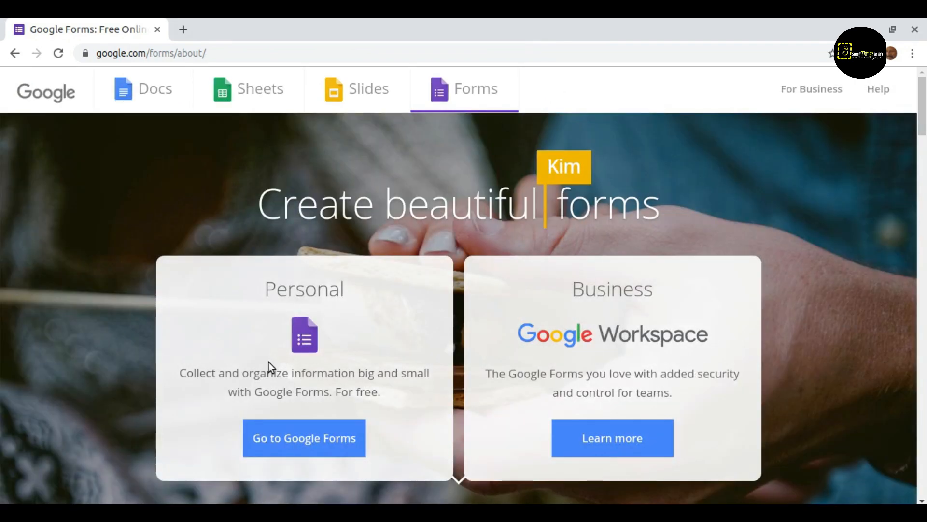
pyautogui.click(306, 436)
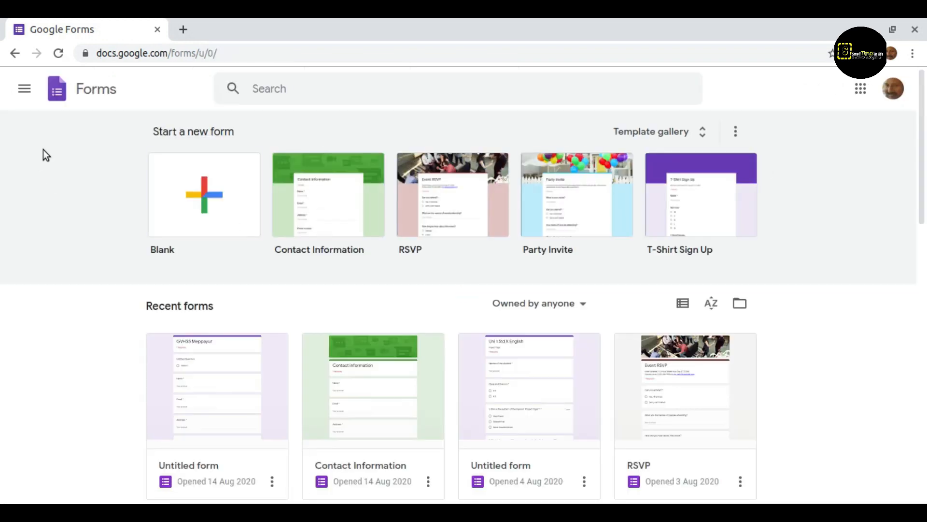
# Step: Create a blank form titled "GVHSS MEPPAYUR" with the description "STD X"
pyautogui.click(202, 196)
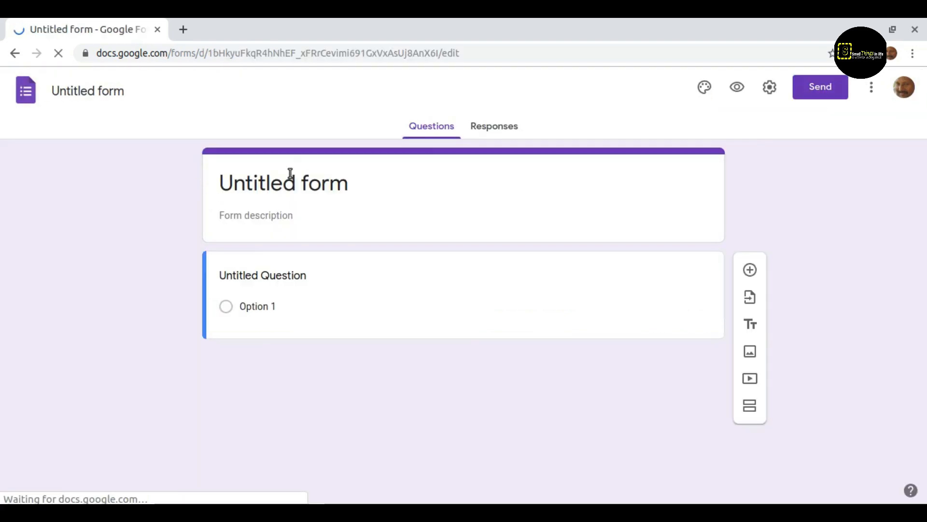
pyautogui.click(299, 182)
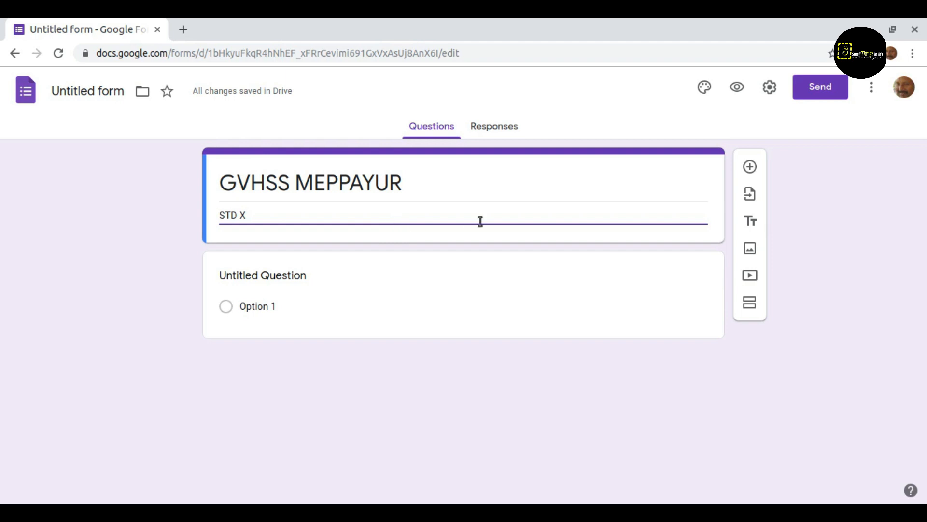
# Step: Make the form a quiz in its settings and save them
pyautogui.click(769, 95)
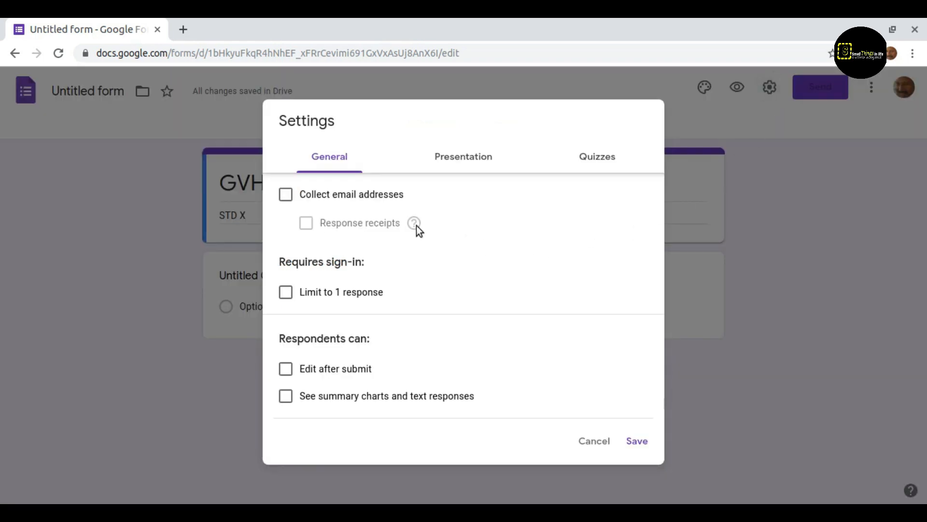
pyautogui.click(594, 159)
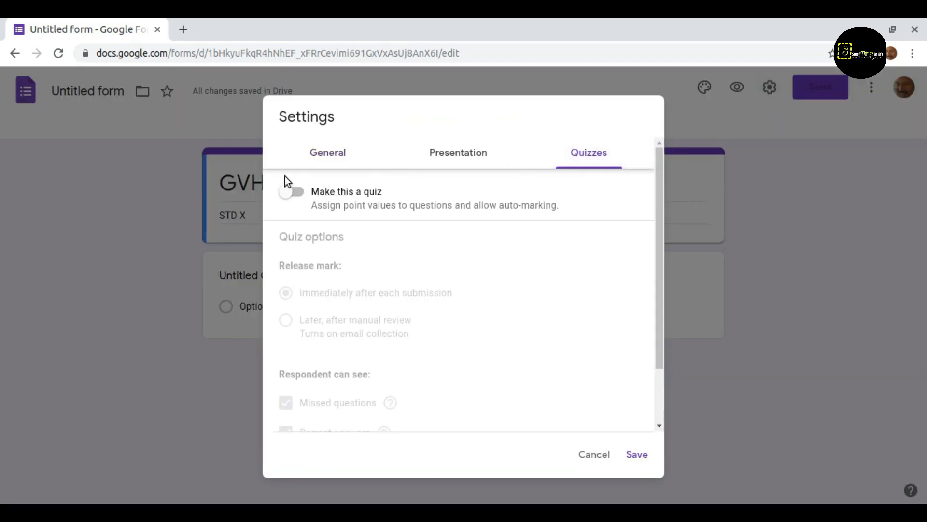
pyautogui.click(292, 192)
pyautogui.click(637, 454)
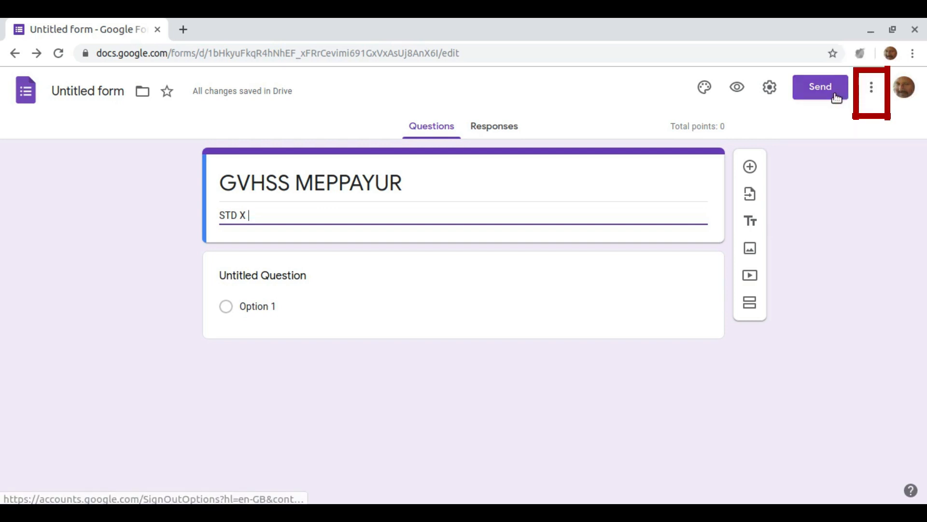
# Step: Browse the add-ons marketplace for Forms and open the page of the Control Accepting Responses add-on
pyautogui.click(873, 91)
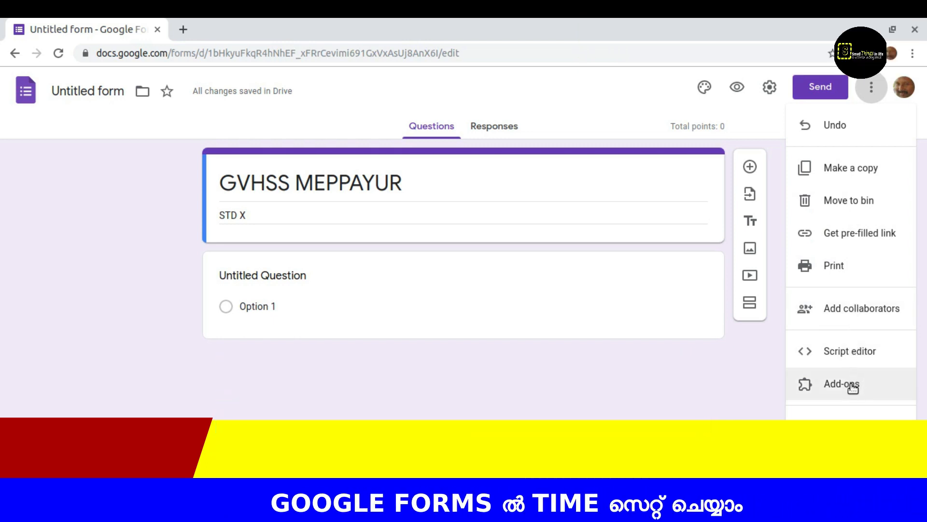
pyautogui.click(842, 384)
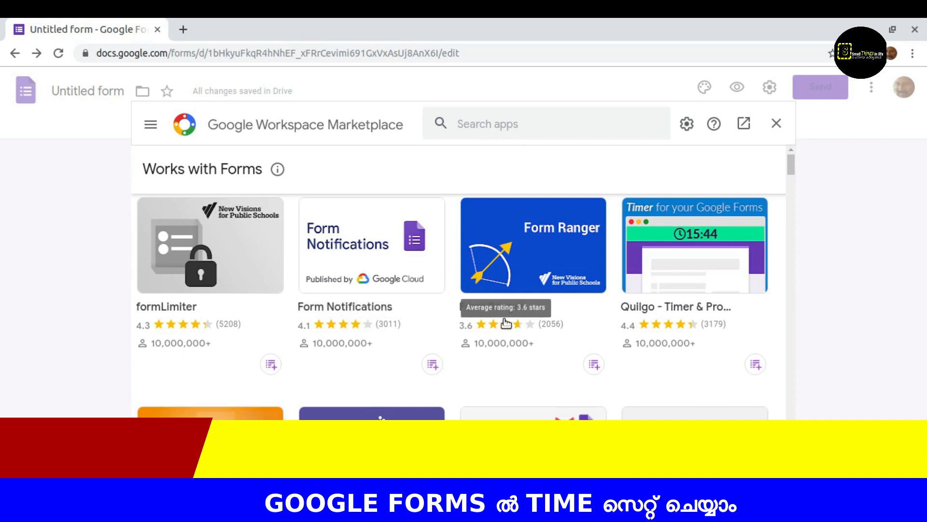
pyautogui.scroll(-4, 506, 323)
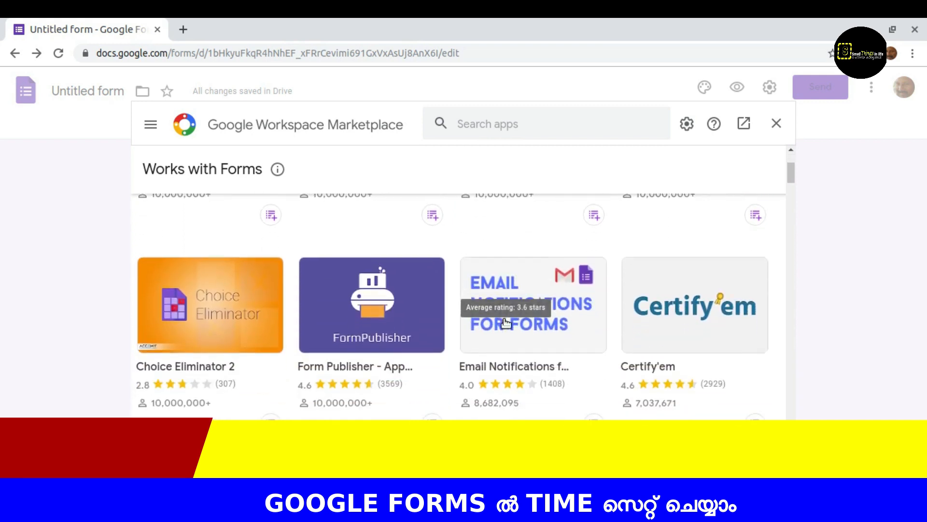
pyautogui.scroll(-5, 506, 323)
pyautogui.scroll(8, 507, 321)
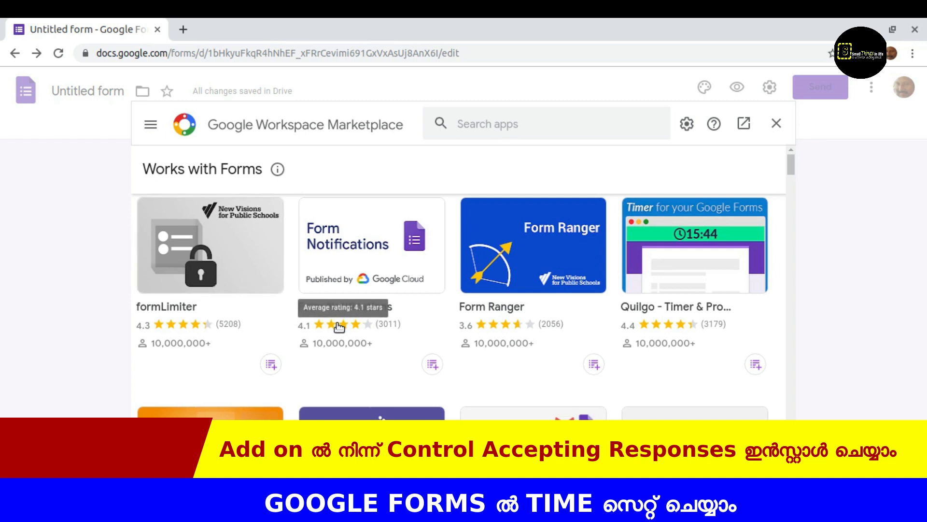
pyautogui.scroll(-2, 531, 361)
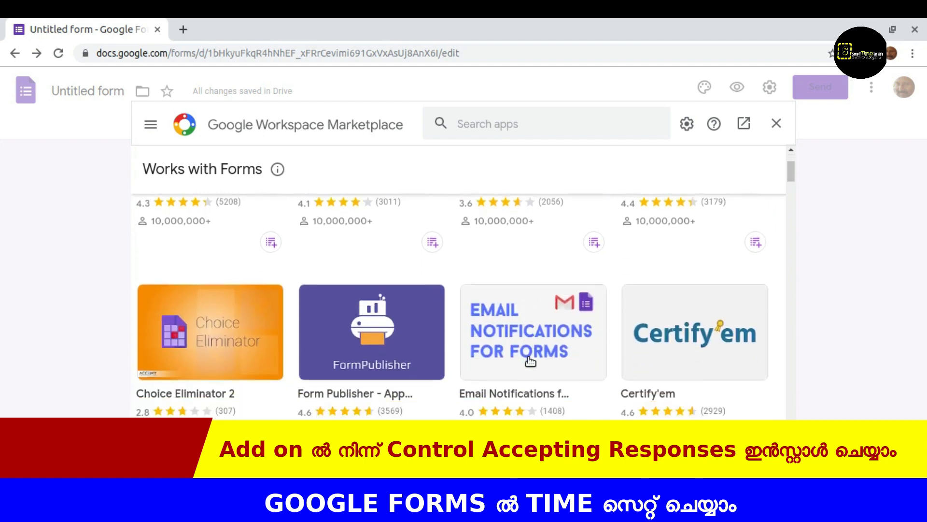
pyautogui.scroll(-8, 530, 361)
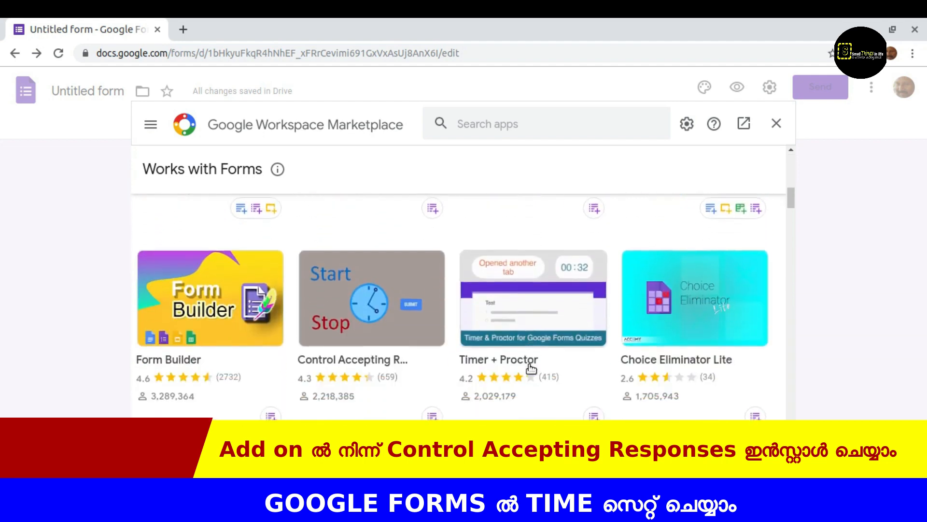
pyautogui.scroll(-1, 531, 367)
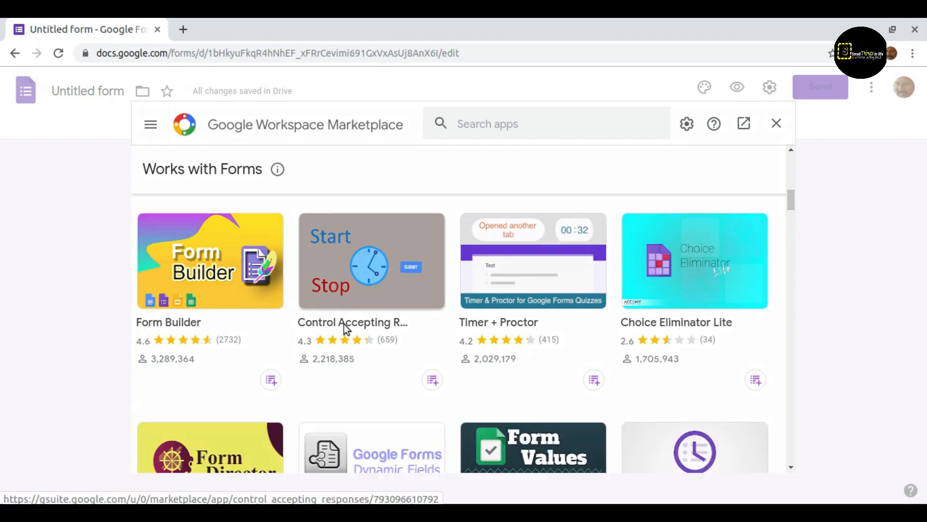
pyautogui.click(344, 324)
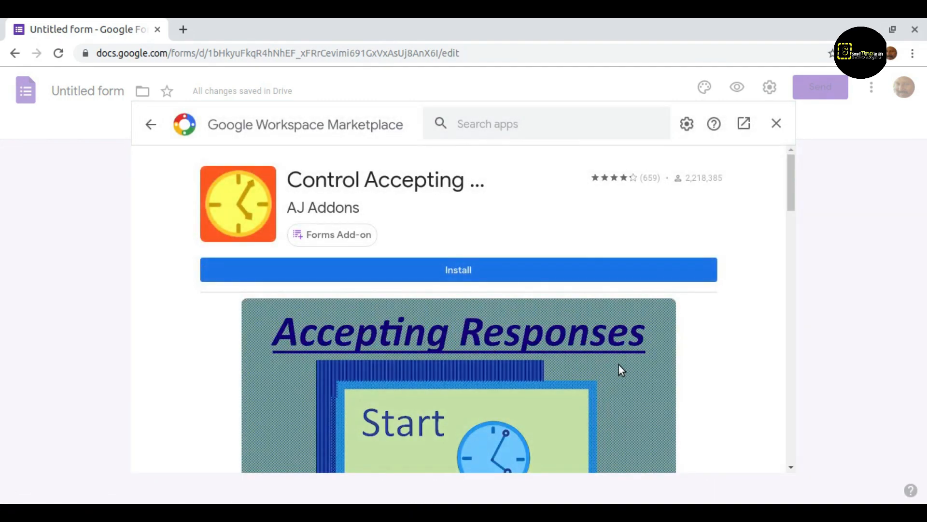
# Step: Install the Control Accepting Responses add-on, allowing it access to the Google account, and close the marketplace
pyautogui.scroll(-7, 620, 365)
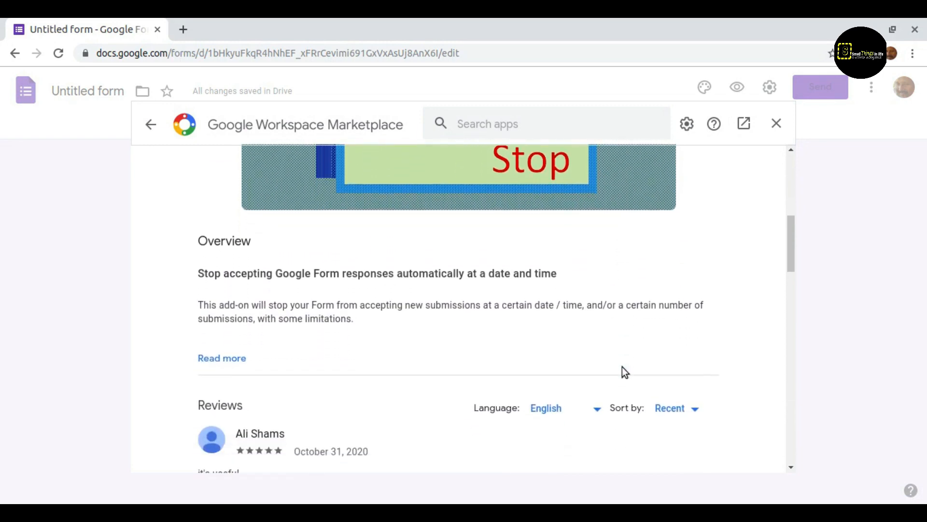
pyautogui.scroll(7, 622, 372)
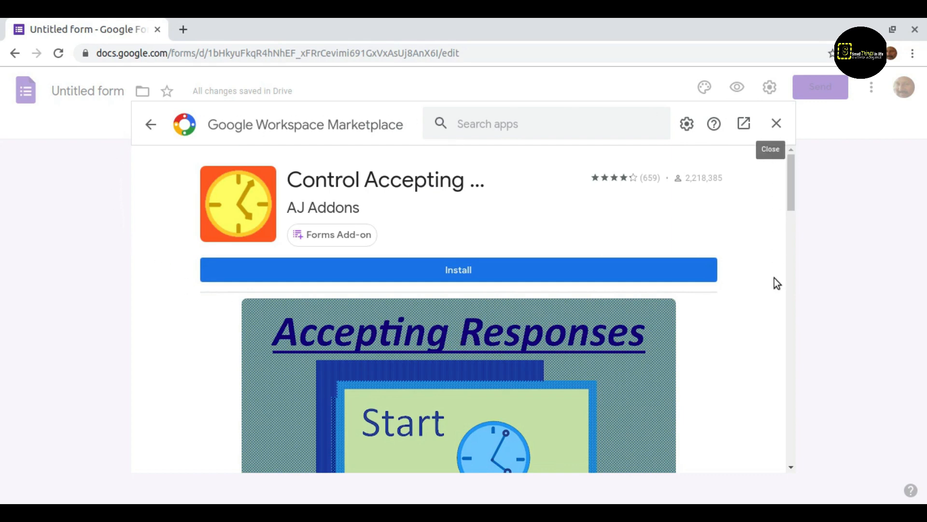
pyautogui.click(465, 272)
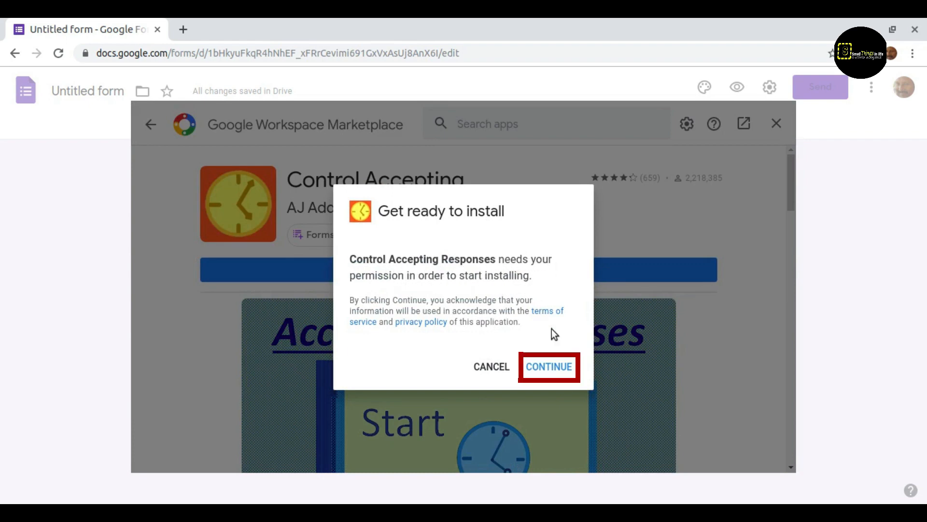
pyautogui.click(547, 366)
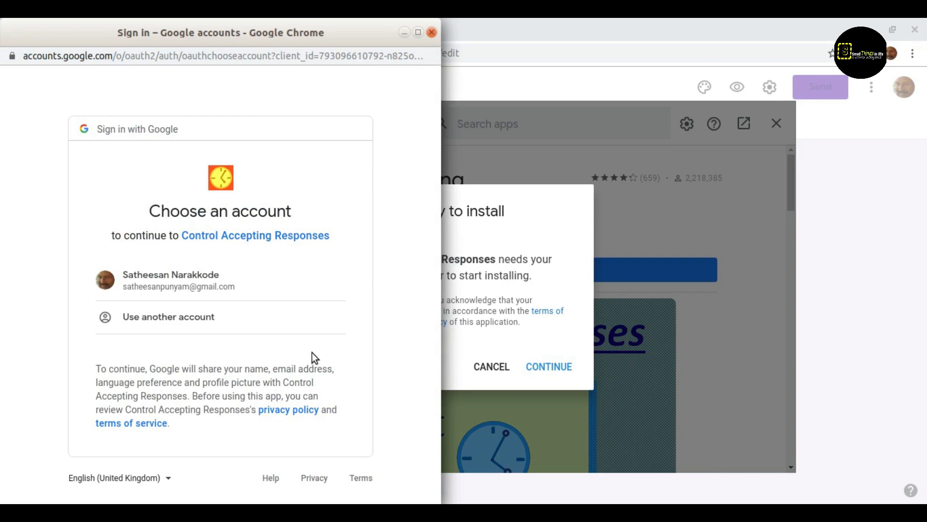
pyautogui.click(170, 281)
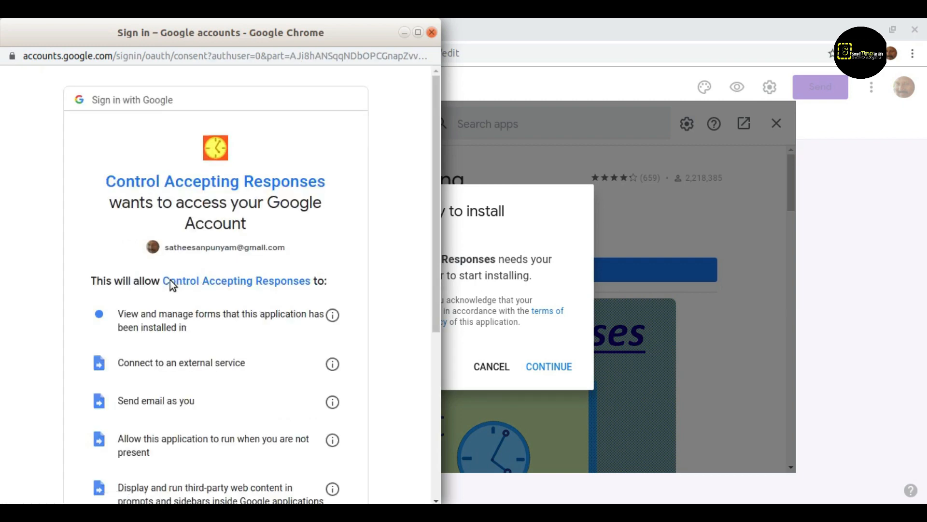
pyautogui.scroll(-6, 299, 344)
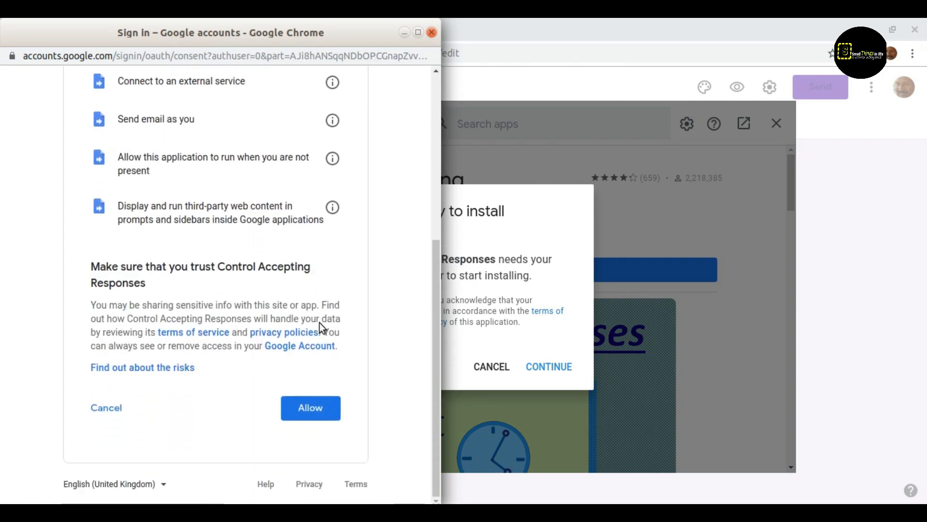
pyautogui.click(319, 407)
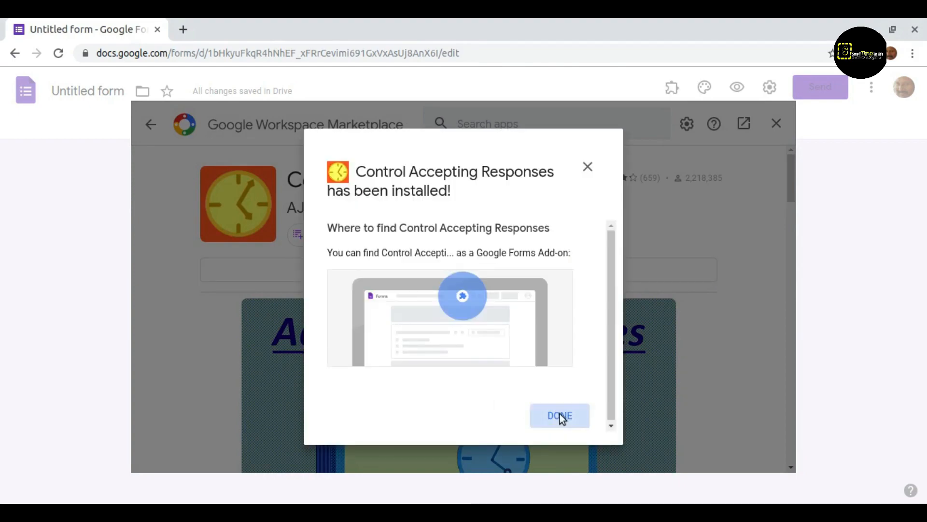
pyautogui.click(560, 415)
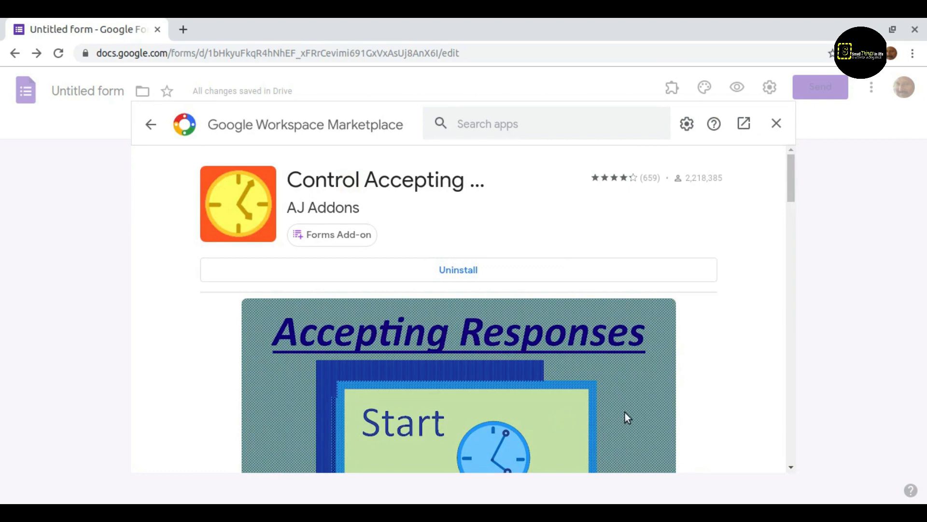
pyautogui.scroll(-5, 628, 417)
pyautogui.scroll(5, 635, 417)
pyautogui.click(777, 125)
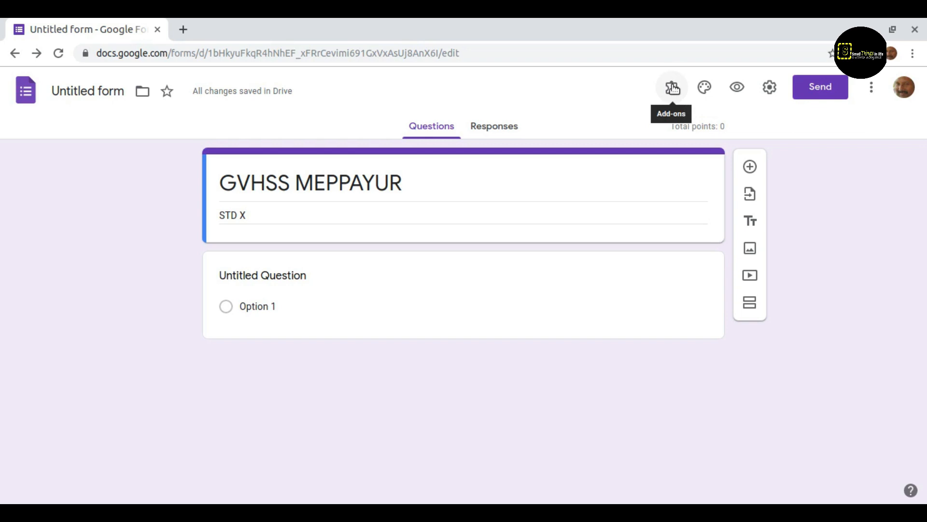
# Step: In the Control Accepting Responses add-on's Settings and Info, set the start date for accepting responses to 06/11/2020
pyautogui.click(673, 88)
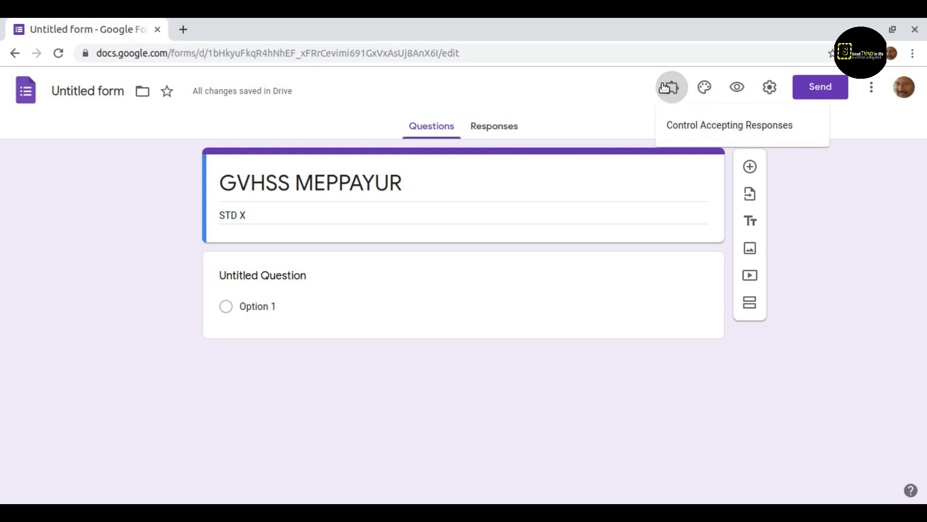
pyautogui.click(722, 127)
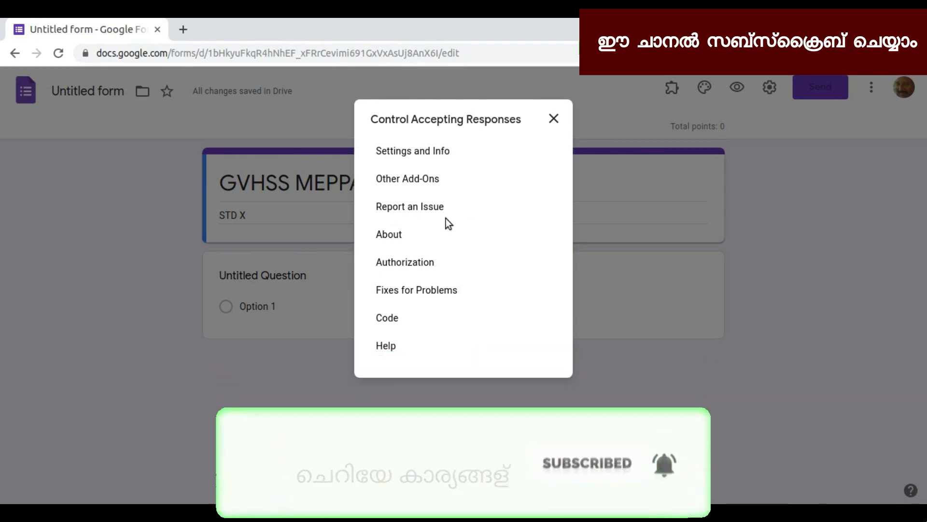
pyautogui.click(424, 152)
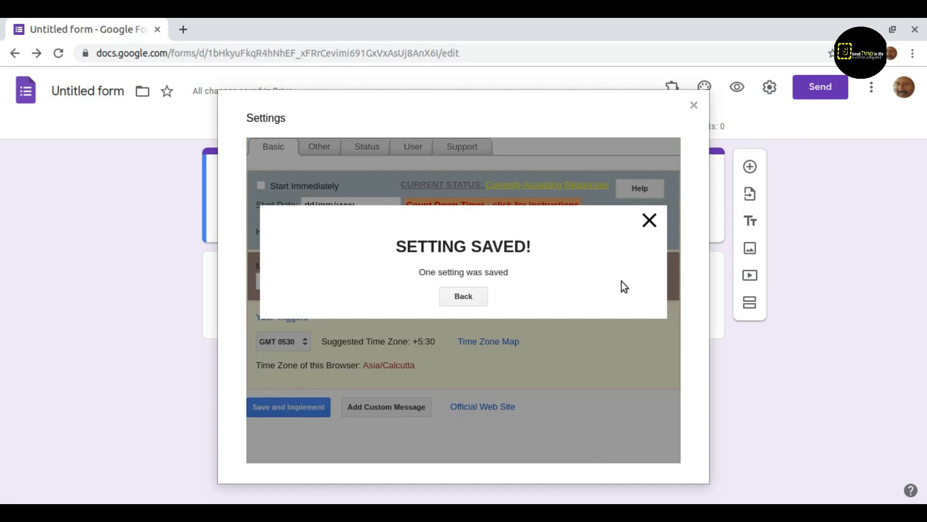
pyautogui.click(649, 220)
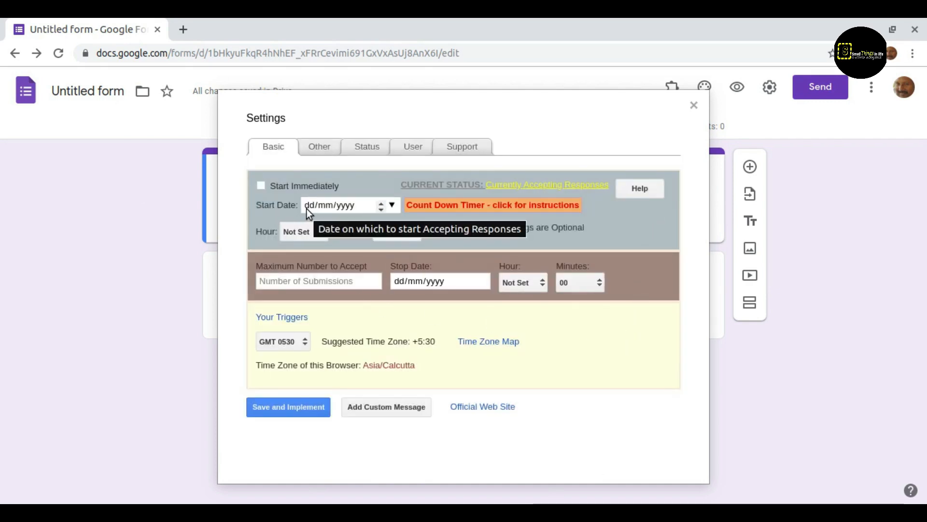
pyautogui.click(393, 205)
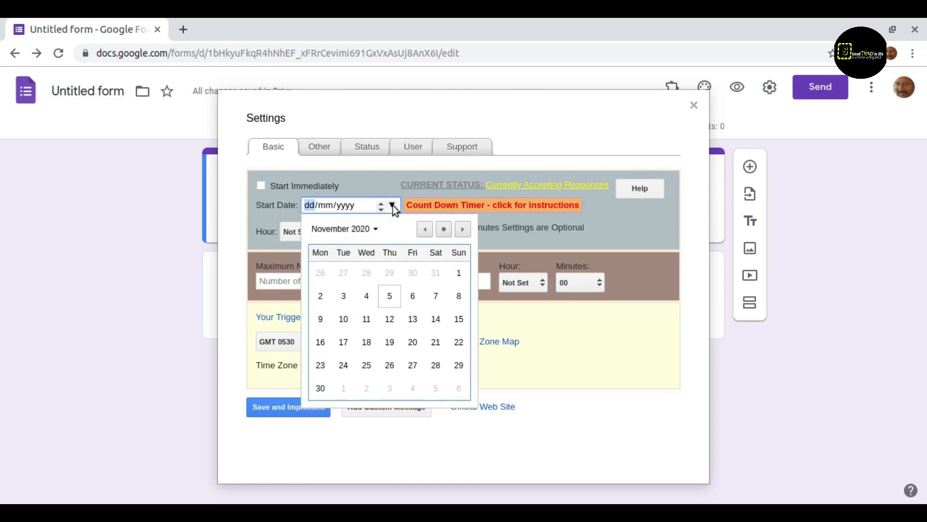
pyautogui.click(414, 296)
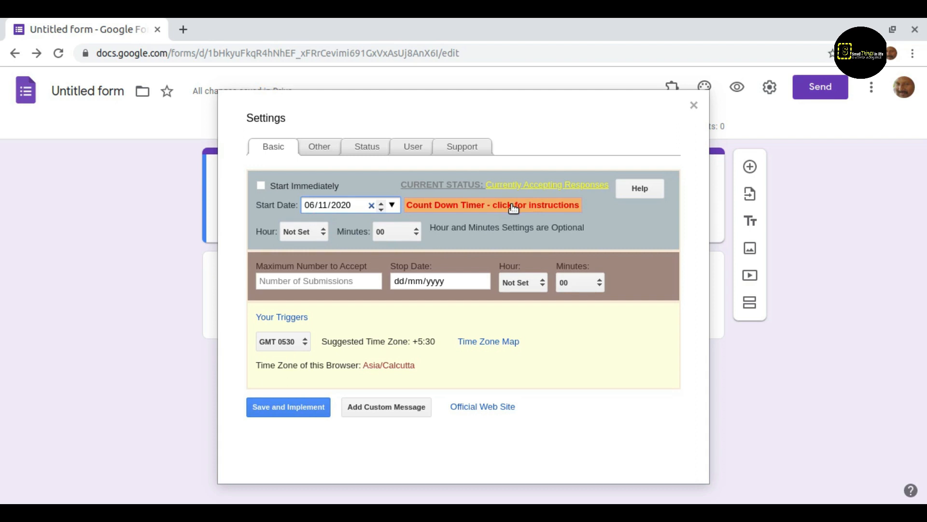
# Step: Set the start time for accepting responses to hour 10 AM and minutes 15
pyautogui.click(324, 234)
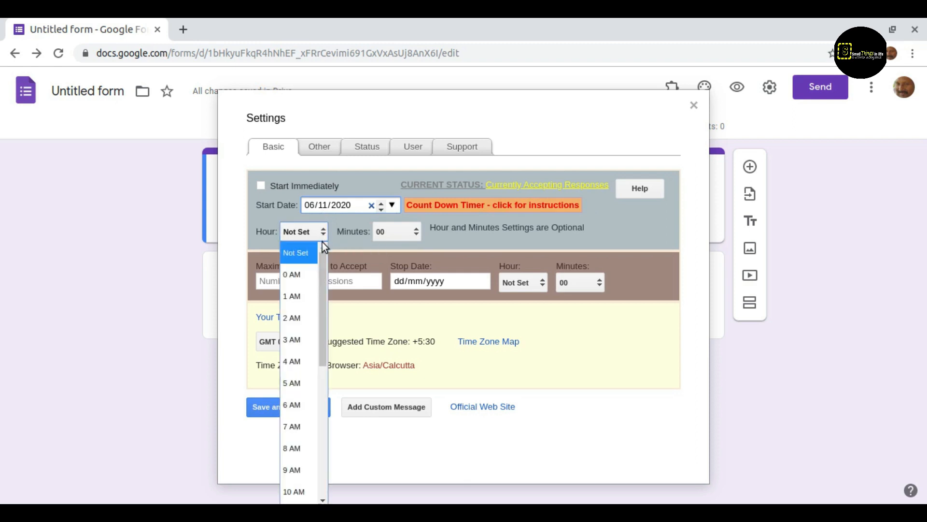
pyautogui.scroll(-5, 298, 392)
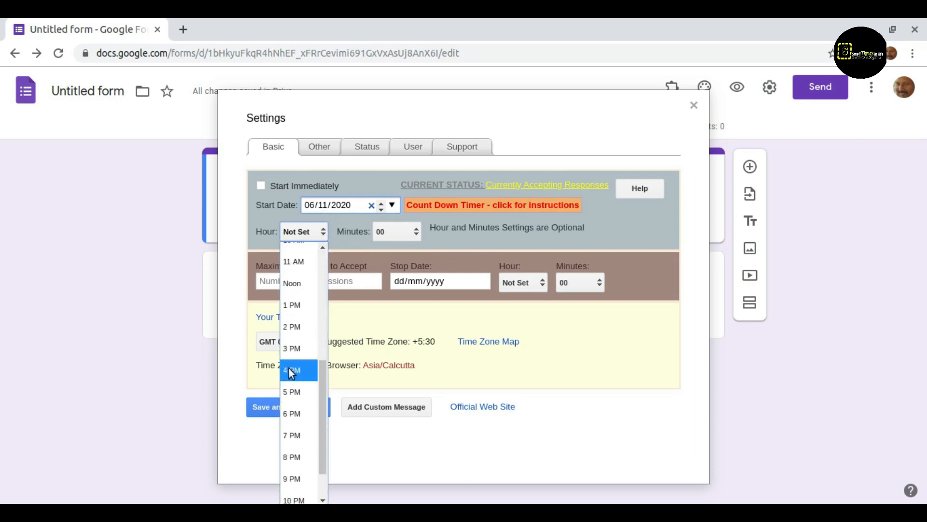
pyautogui.scroll(2, 298, 347)
pyautogui.click(300, 349)
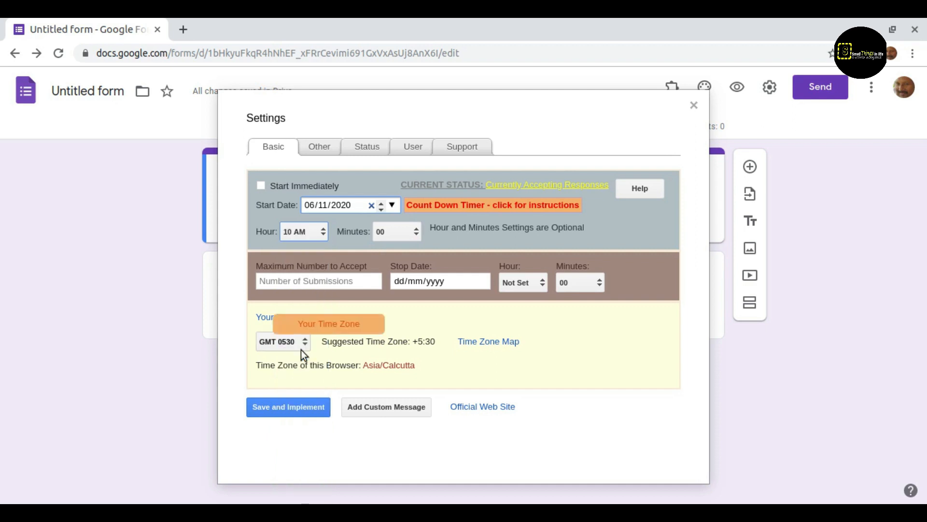
pyautogui.click(417, 236)
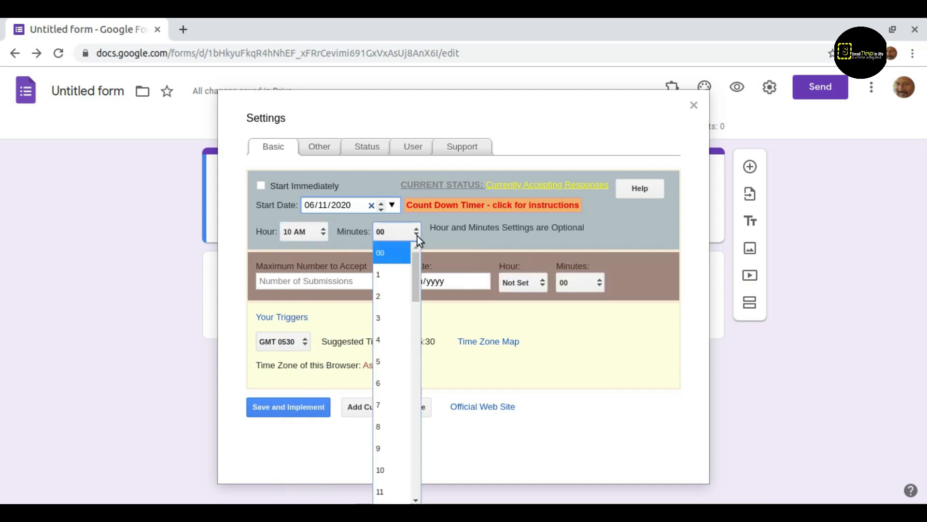
pyautogui.scroll(-3, 399, 386)
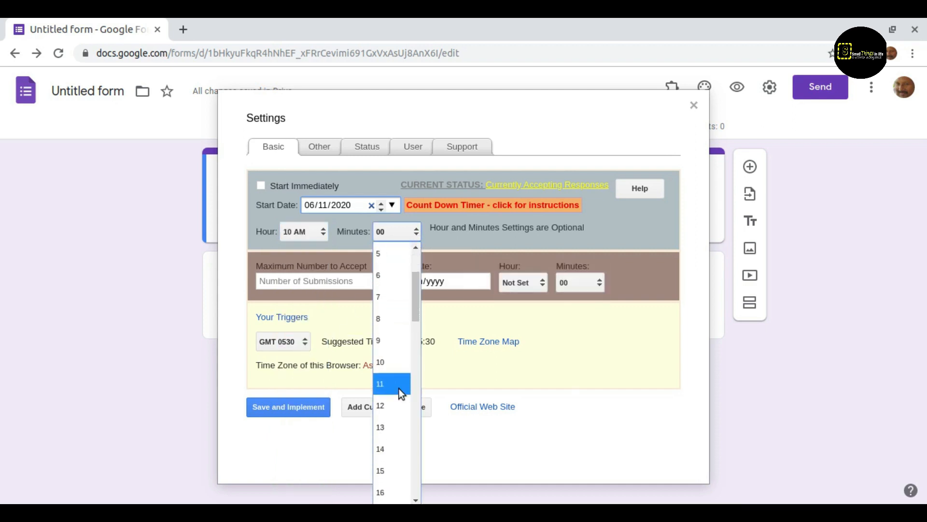
pyautogui.scroll(-2, 402, 394)
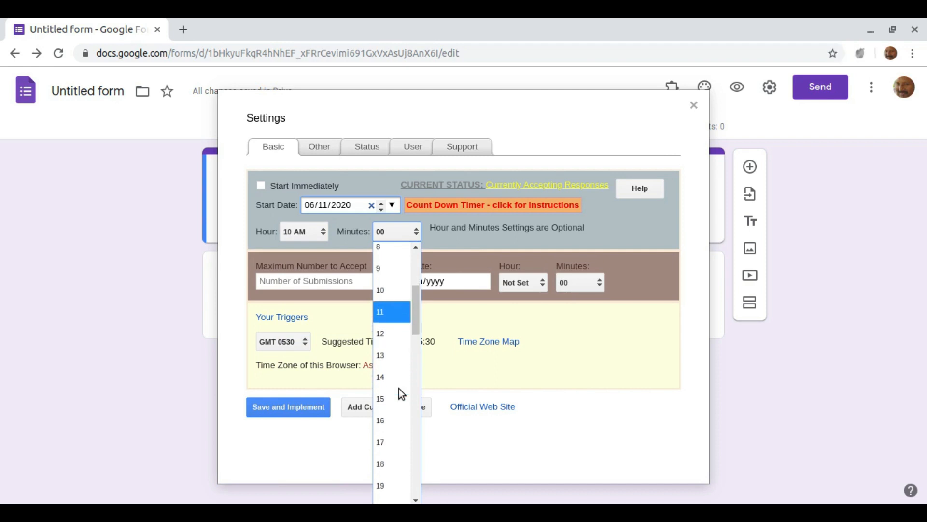
pyautogui.click(391, 395)
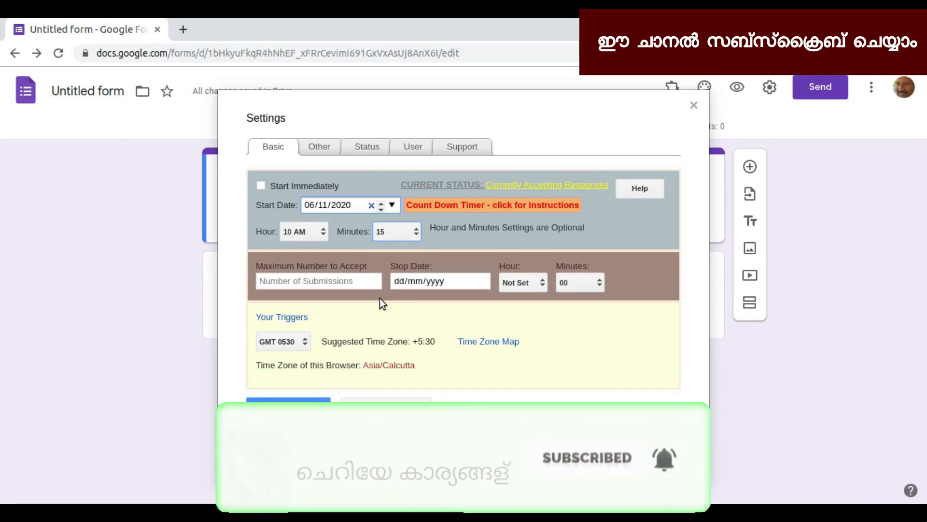
# Step: Leave the maximum number of submissions empty and set the stop date for accepting responses to 06/11/2020
pyautogui.moveTo(356, 284)
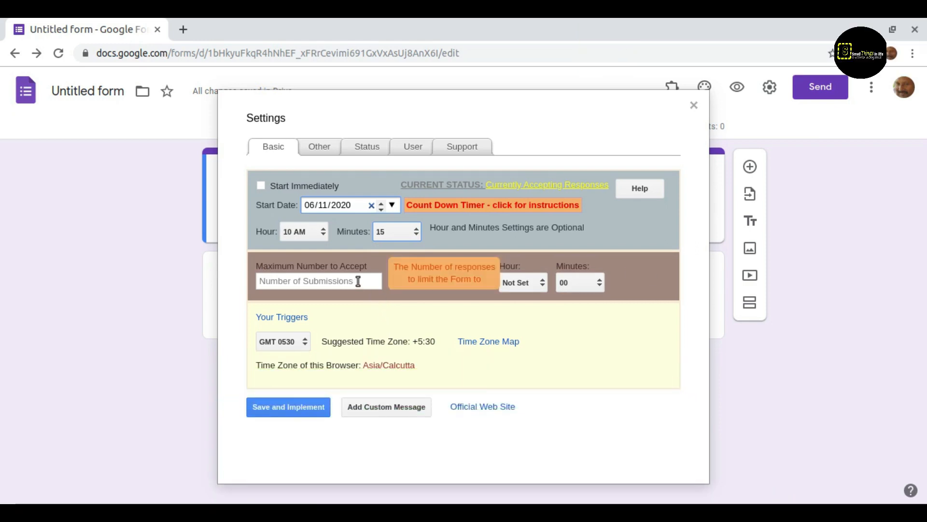
pyautogui.click(358, 281)
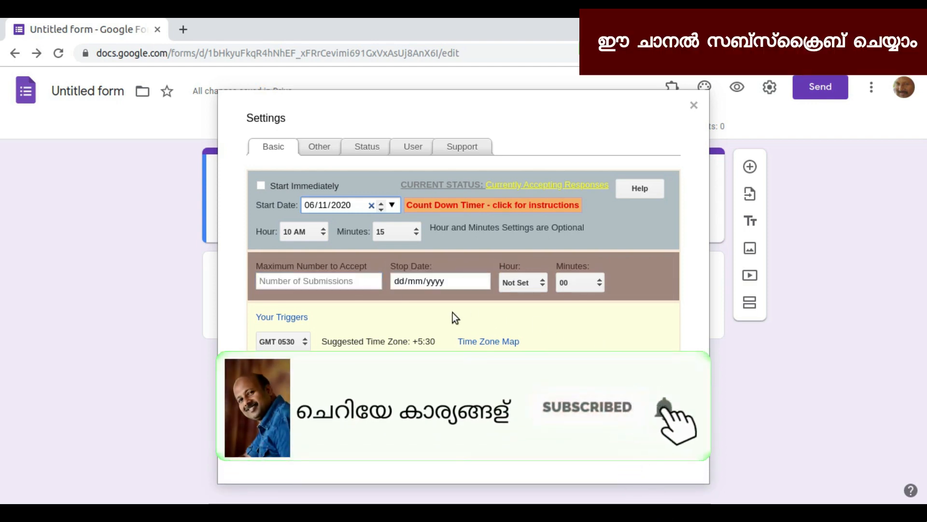
pyautogui.click(481, 281)
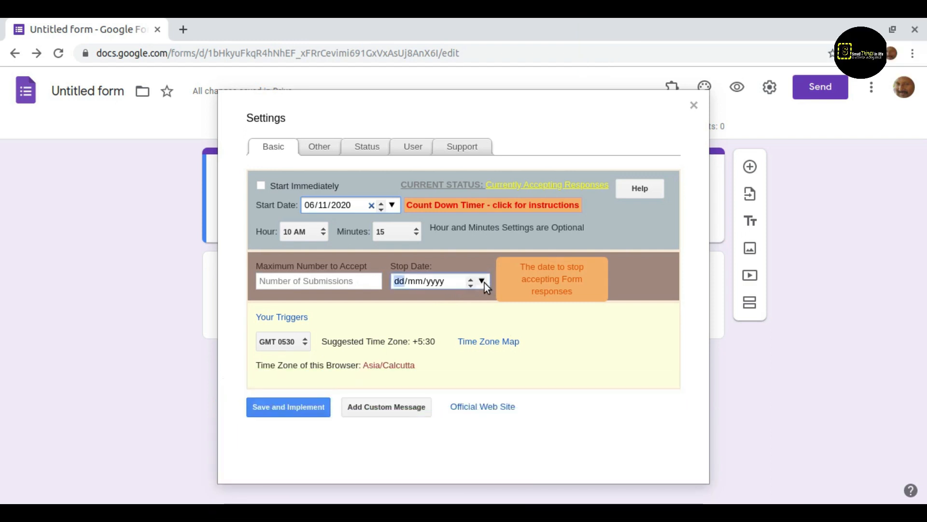
pyautogui.click(482, 281)
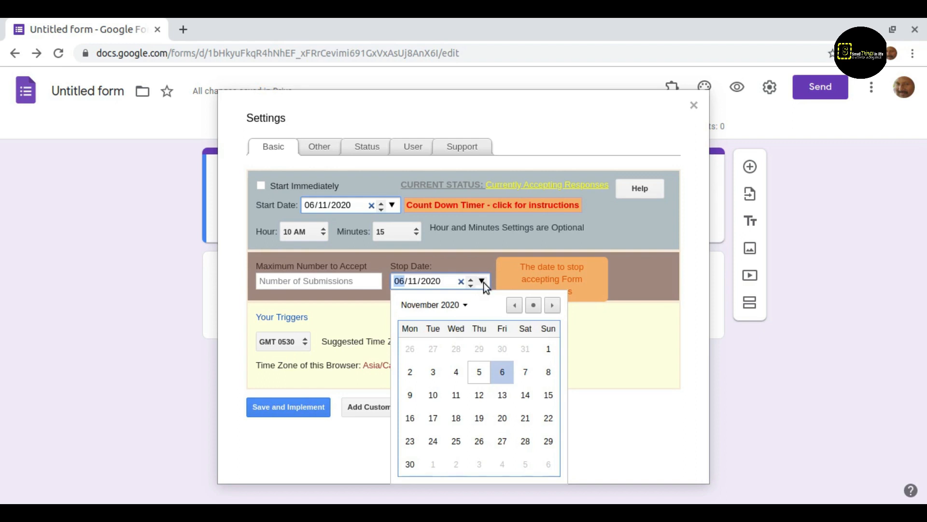
pyautogui.click(499, 373)
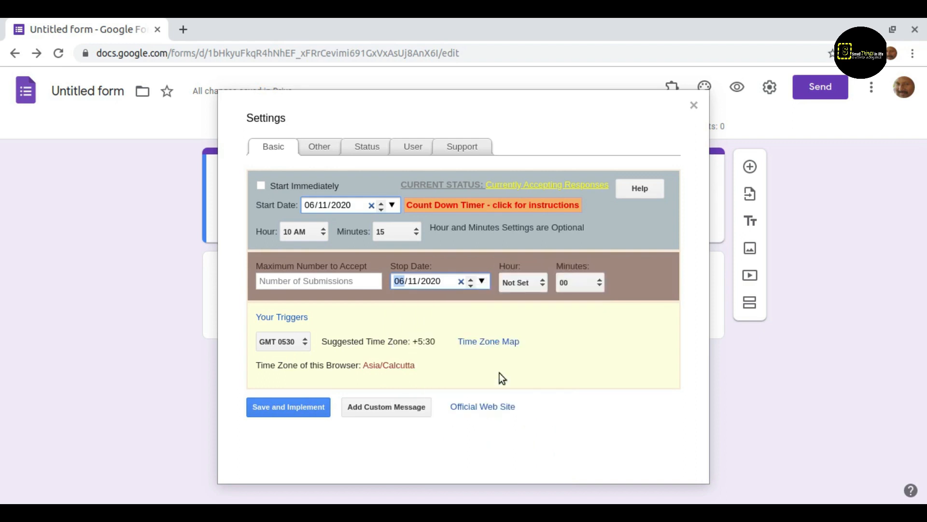
# Step: Set the stop time for accepting responses to hour 11 AM and minutes 15
pyautogui.click(542, 283)
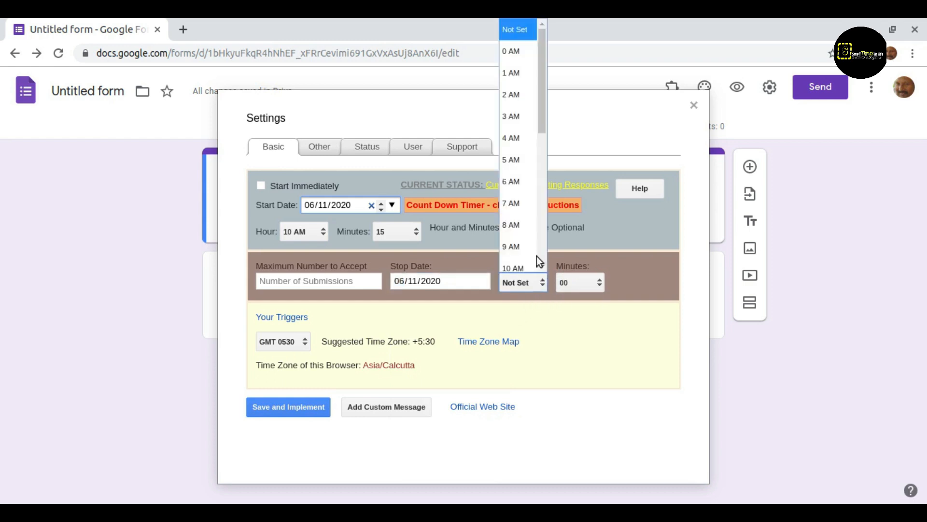
pyautogui.scroll(-2, 523, 226)
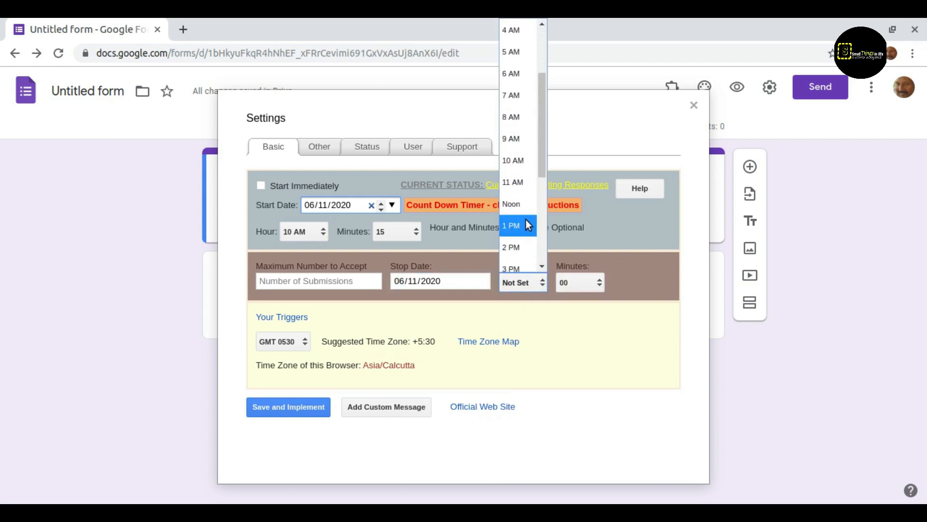
pyautogui.click(525, 182)
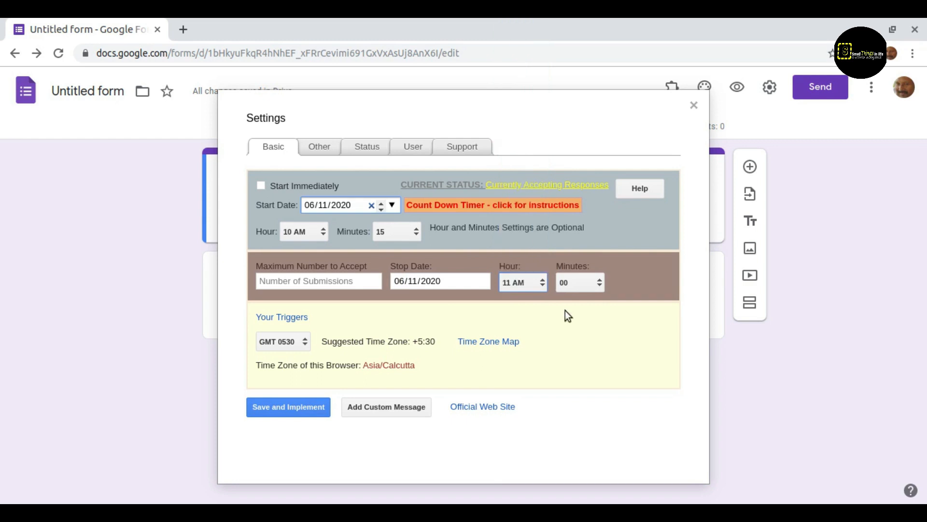
pyautogui.click(601, 285)
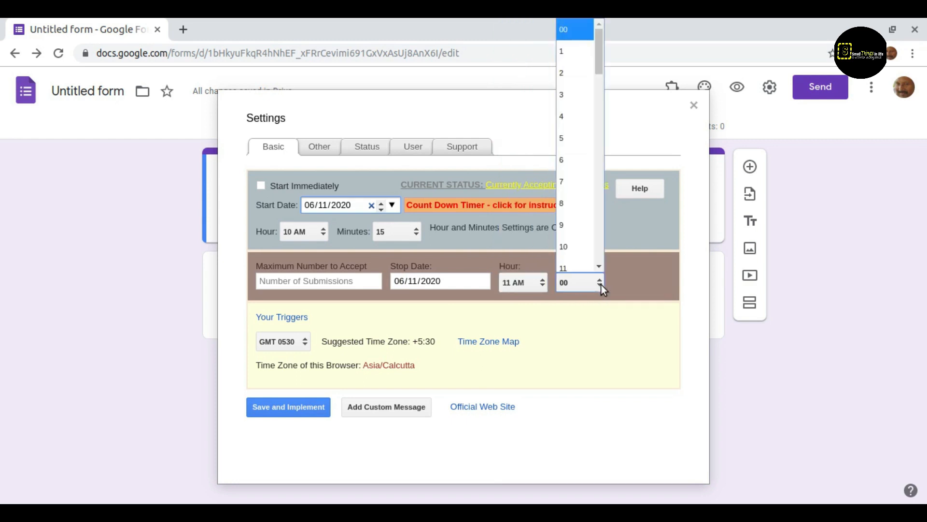
pyautogui.scroll(-4, 584, 237)
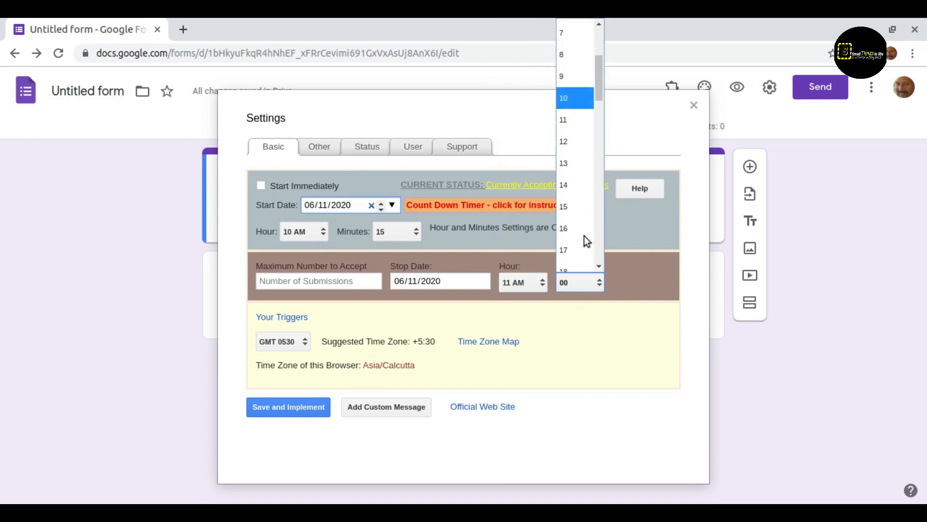
pyautogui.scroll(-1, 584, 236)
pyautogui.scroll(1, 584, 236)
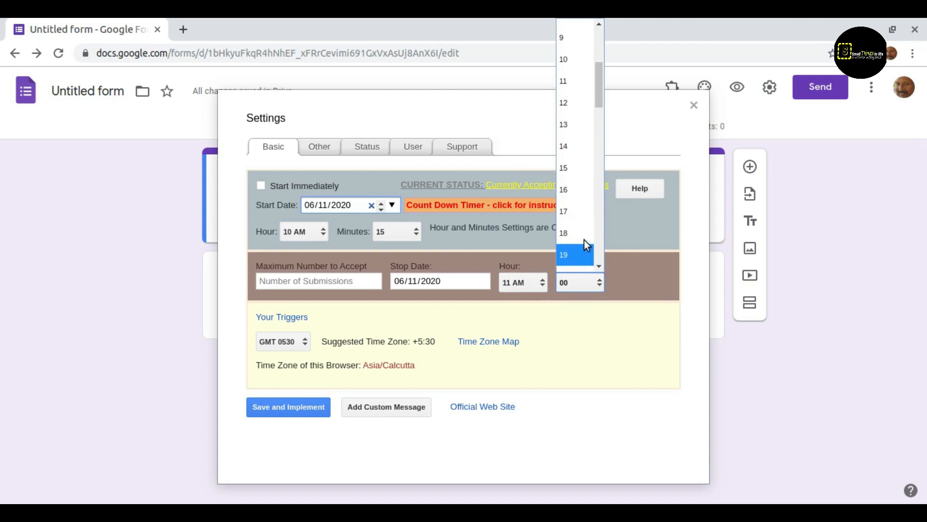
pyautogui.click(567, 170)
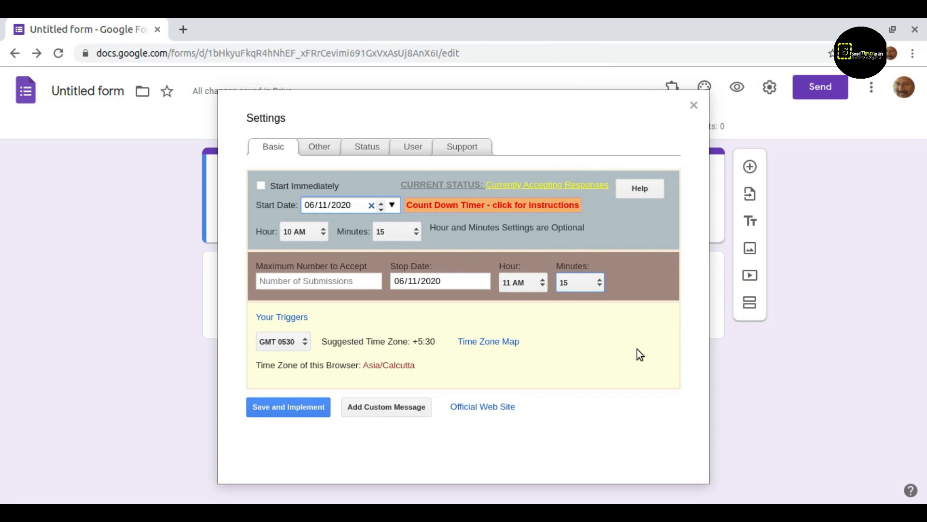
# Step: Look over the available time zones without changing the selection, and view the Time Zone Map before returning to the form
pyautogui.click(283, 342)
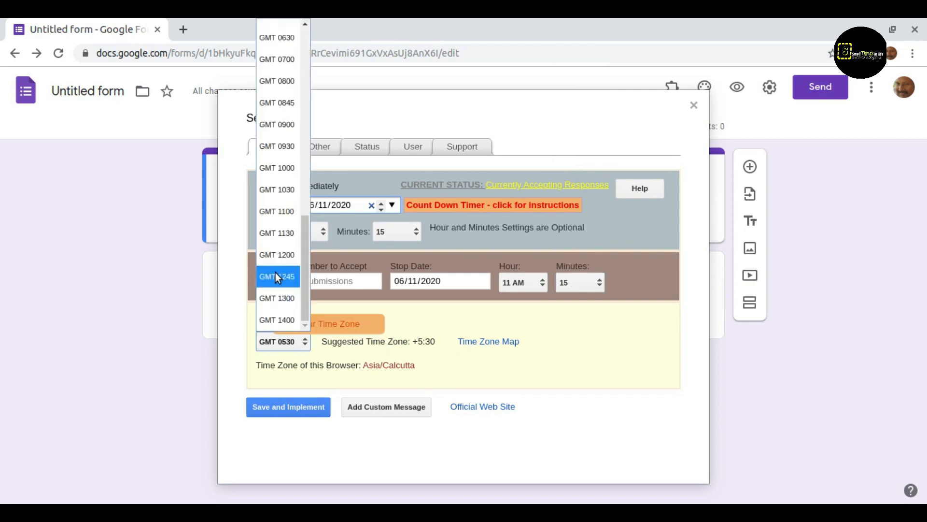
pyautogui.click(575, 351)
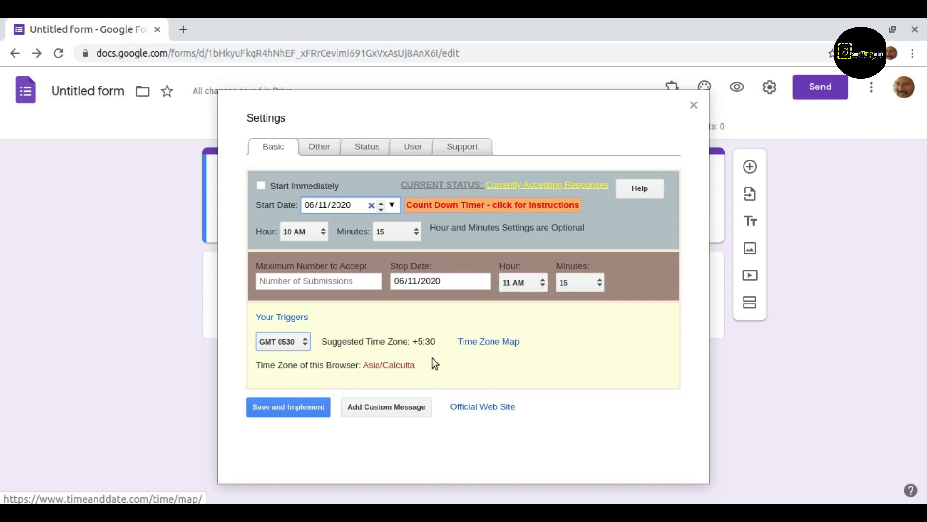
pyautogui.click(482, 342)
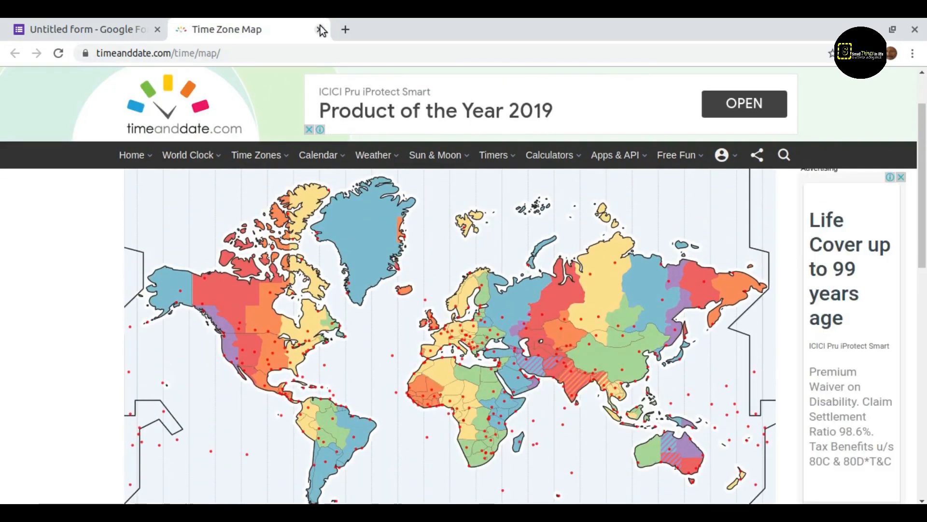
pyautogui.click(319, 28)
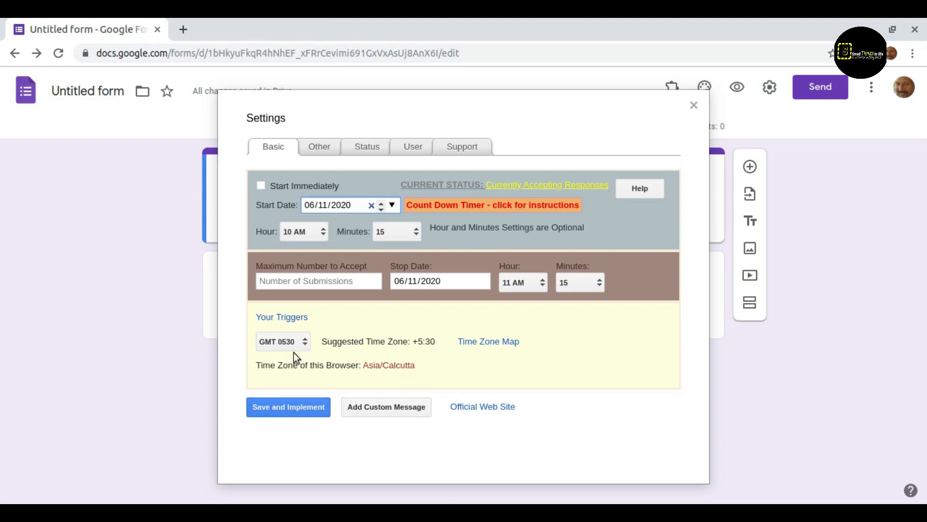
# Step: Save and implement the response schedule, dismiss the notice after reading it, and close the add-on's settings
pyautogui.click(298, 410)
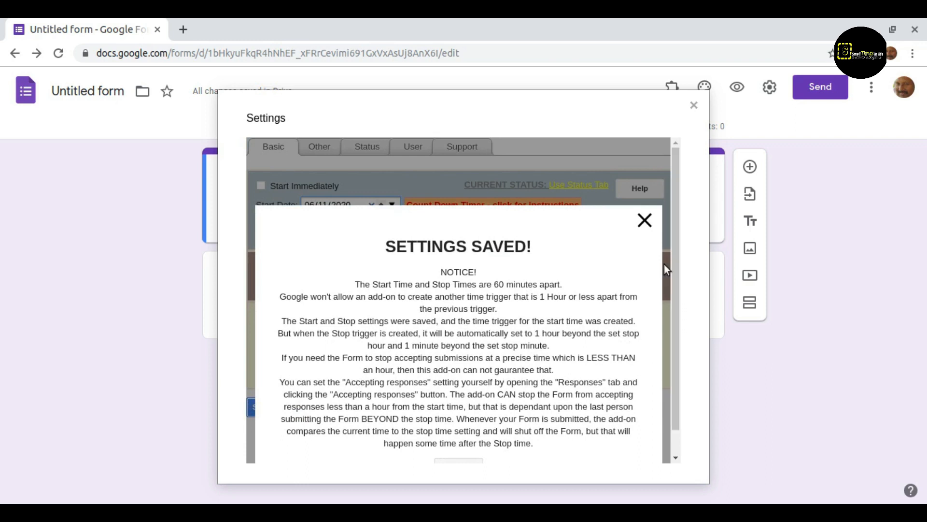
pyautogui.scroll(-1, 678, 416)
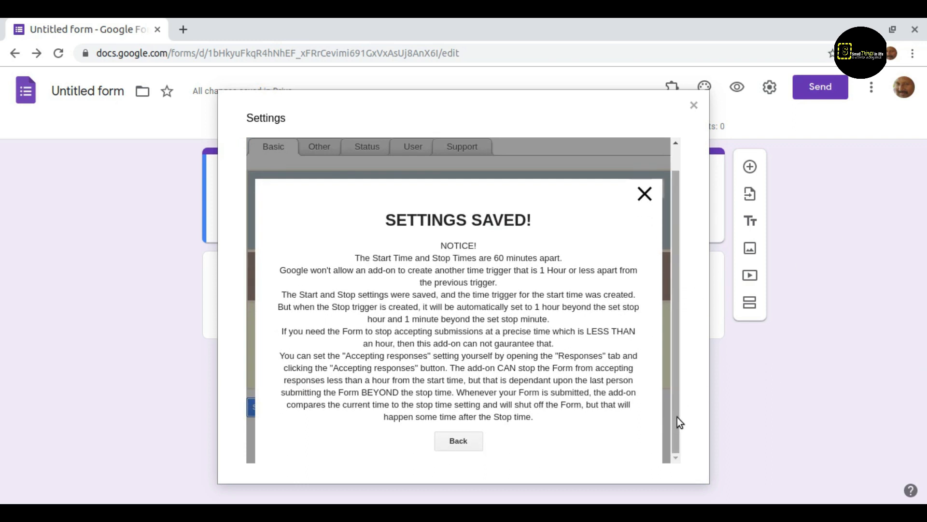
pyautogui.click(643, 193)
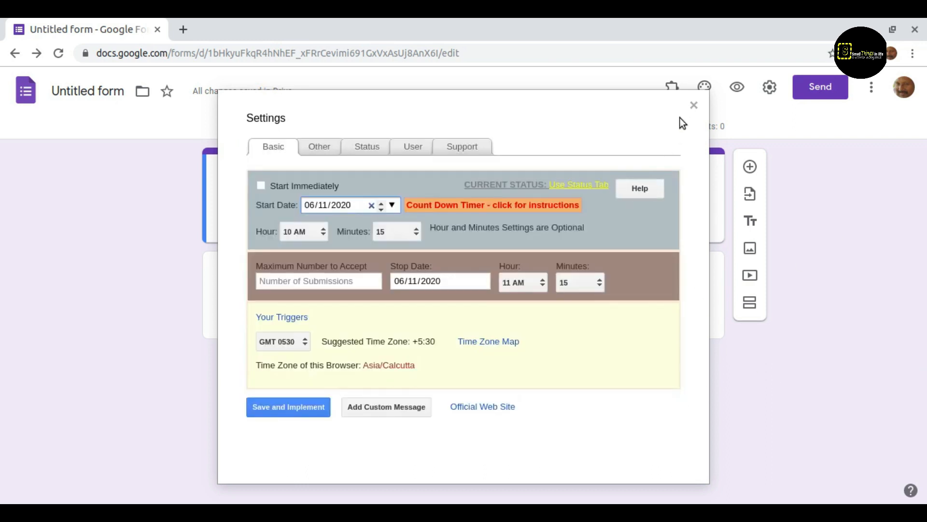
pyautogui.click(694, 105)
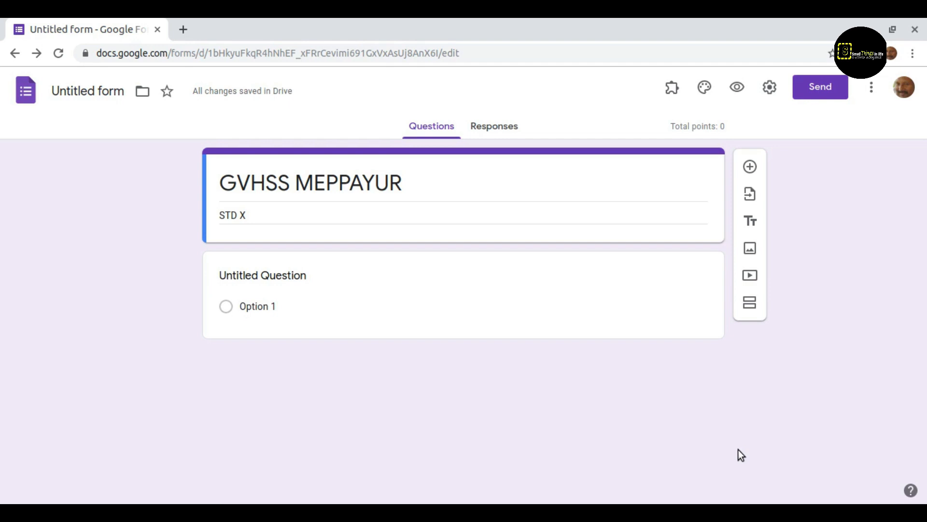